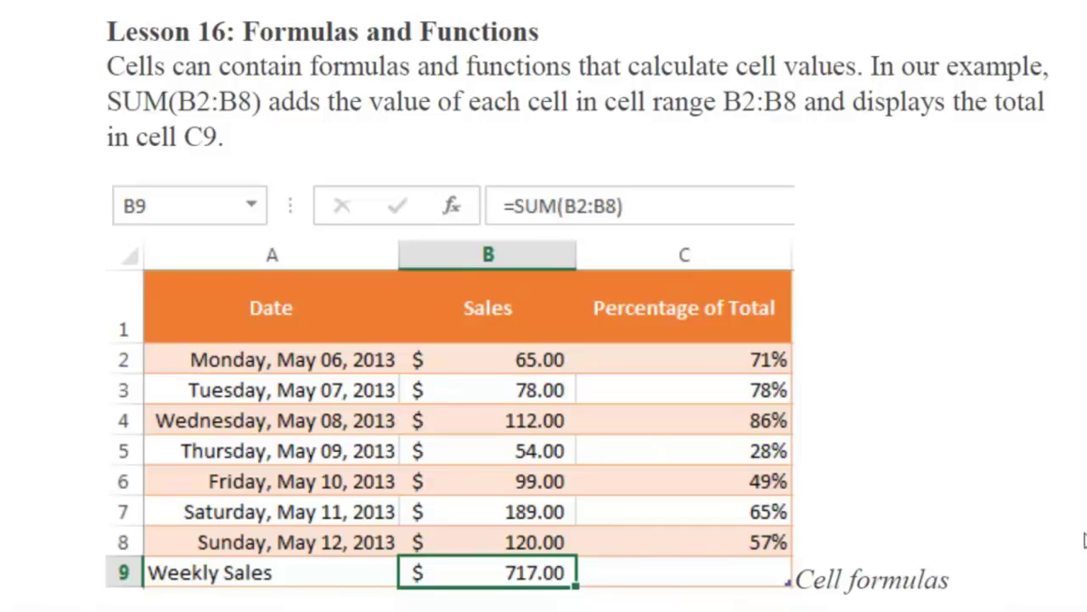
Step: Scroll the PDF down to Lesson 16's SUM(B2:B8) example with its 717.00 Weekly Sales total
scroll(1009, 542, "down", 1)
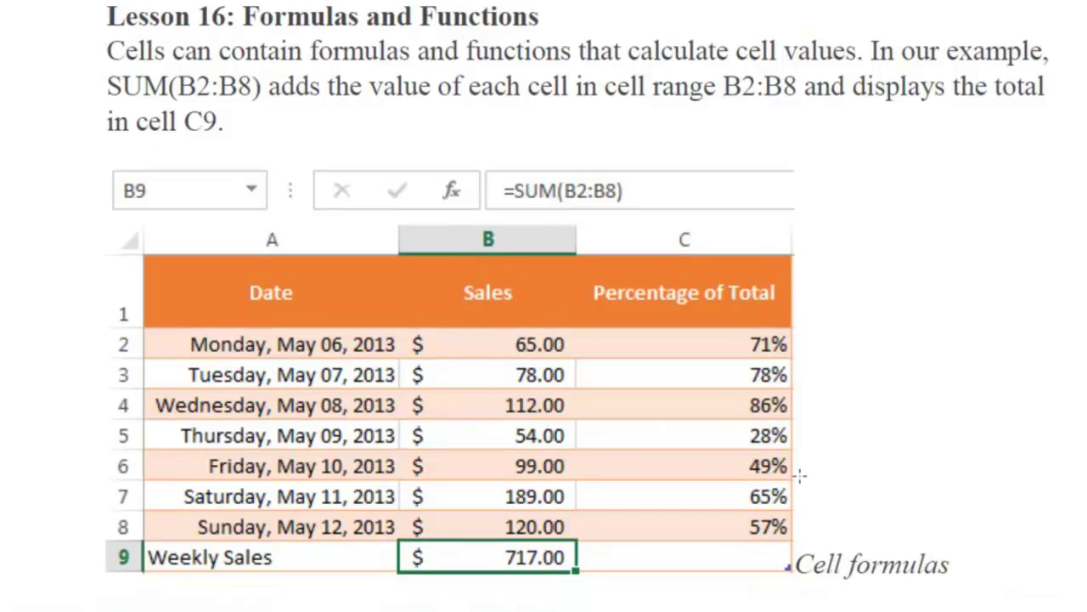
scroll(543, 340, "down", 1)
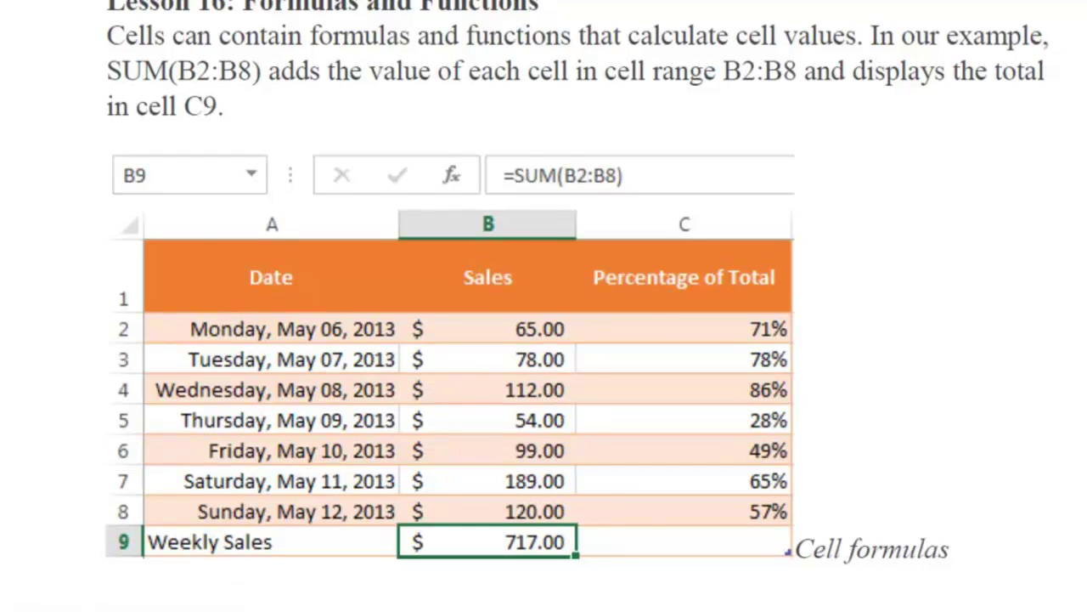
scroll(544, 340, "down", 1)
scroll(544, 340, "down", 1)
scroll(544, 340, "down", 5)
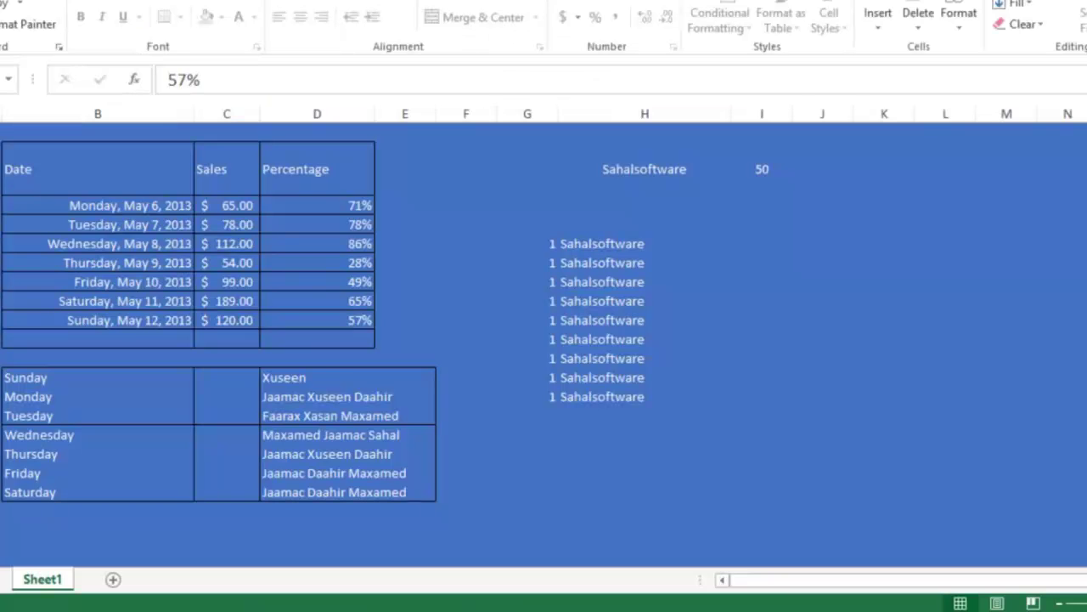
Step: Try editing the cell below Percentage, dismiss the protection warning, and choose Unprotect Sheet on Sheet1
left_click(310, 340)
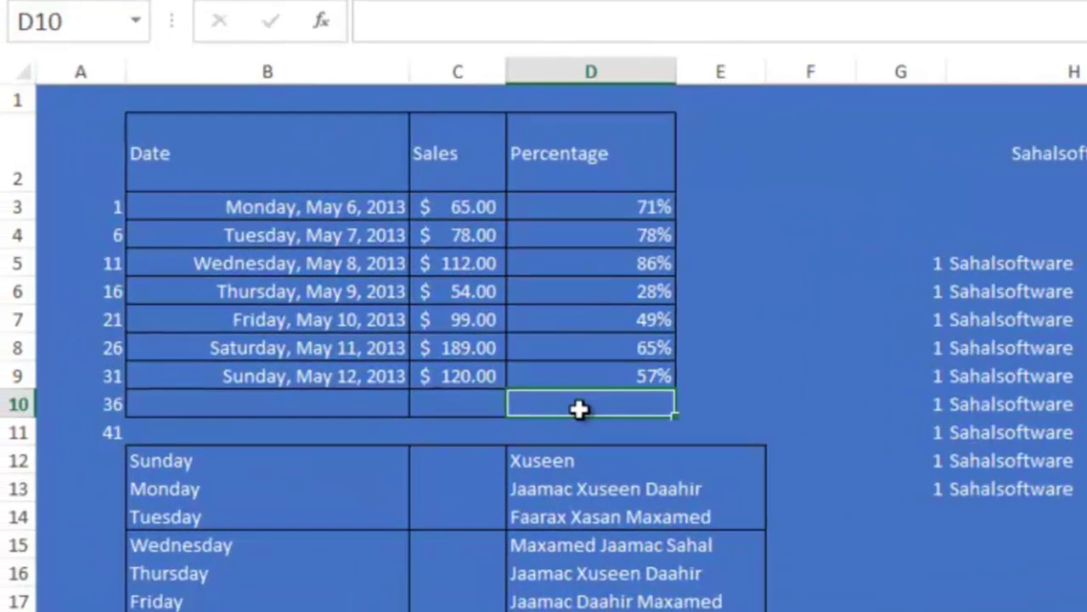
double_click(578, 409)
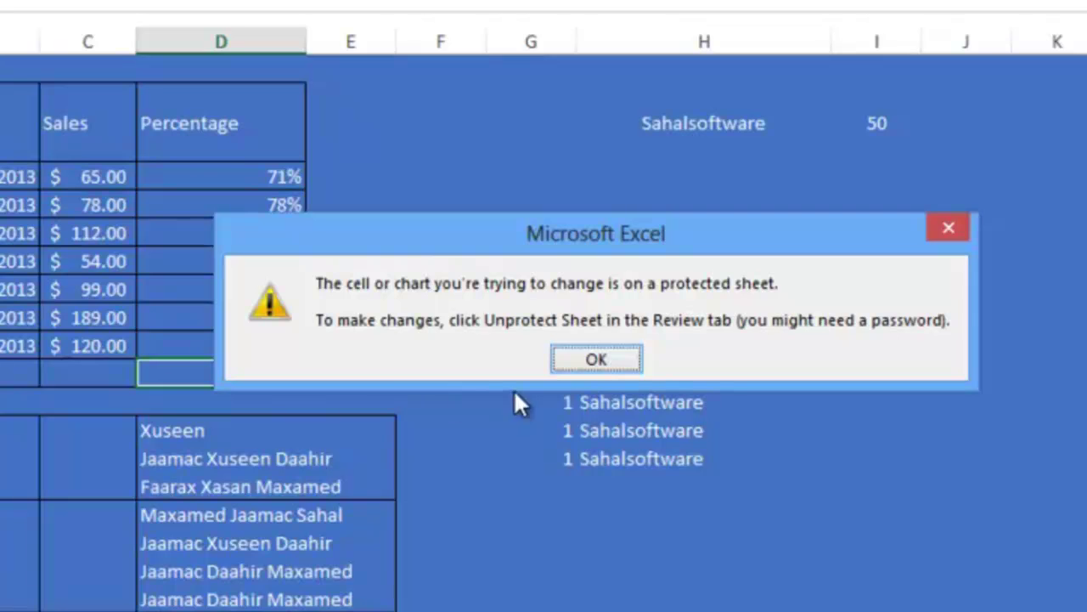
left_click(594, 361)
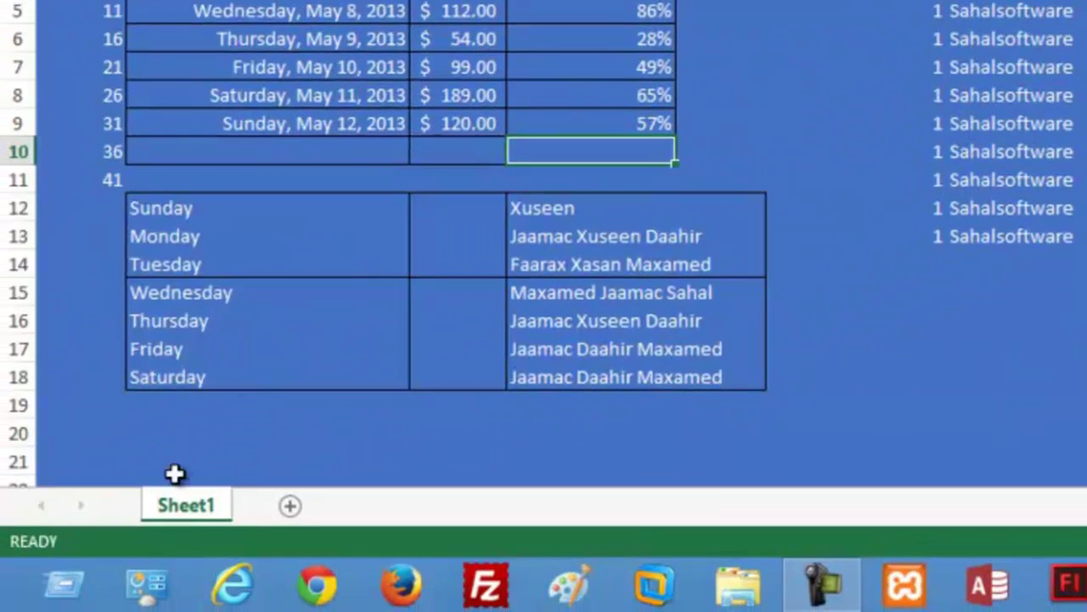
right_click(183, 507)
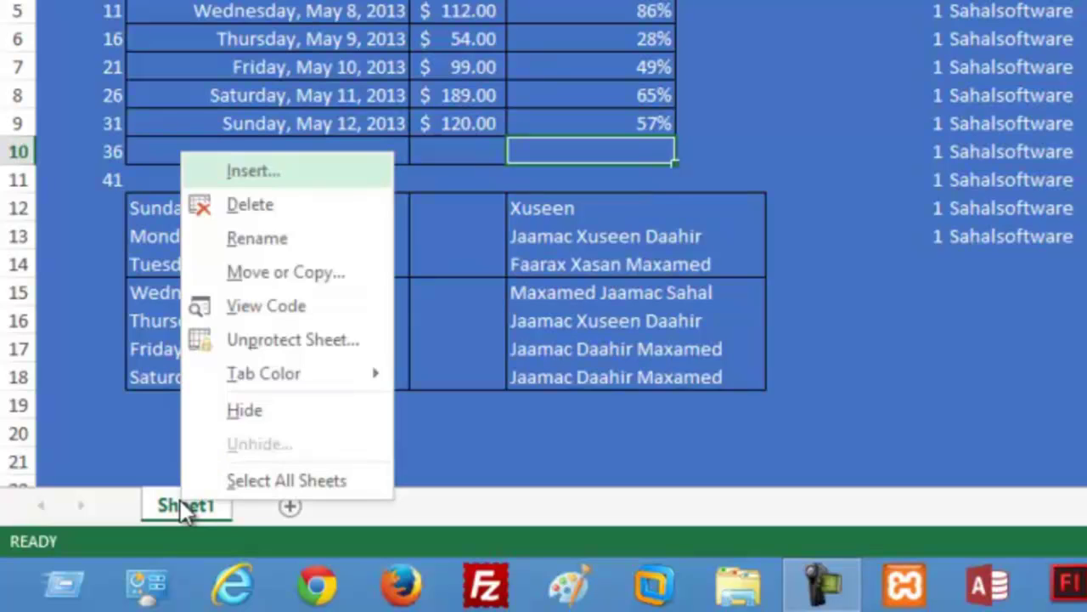
left_click(256, 340)
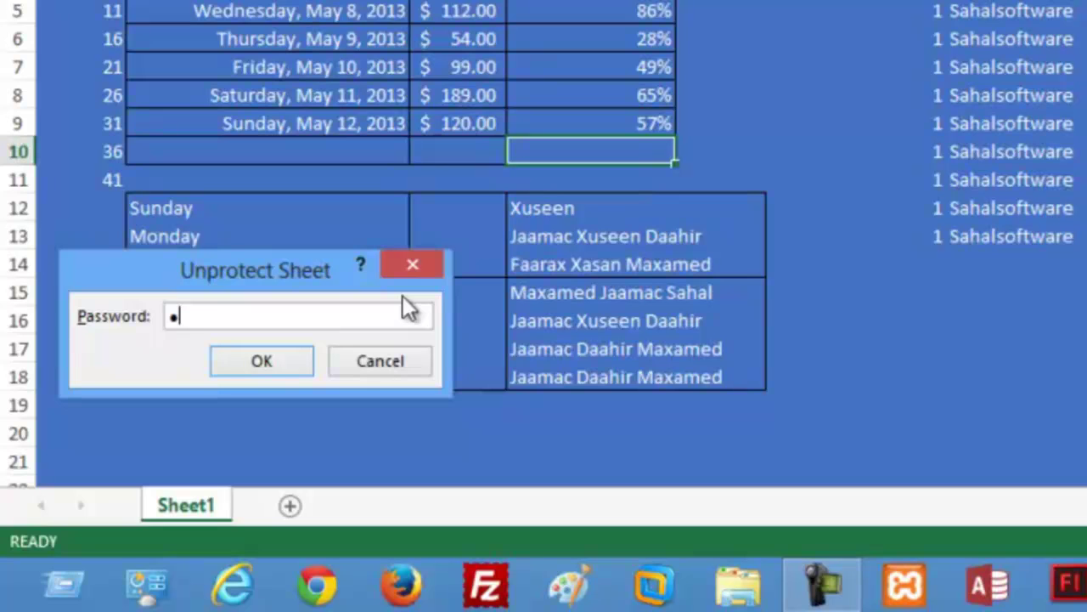
left_click(259, 368)
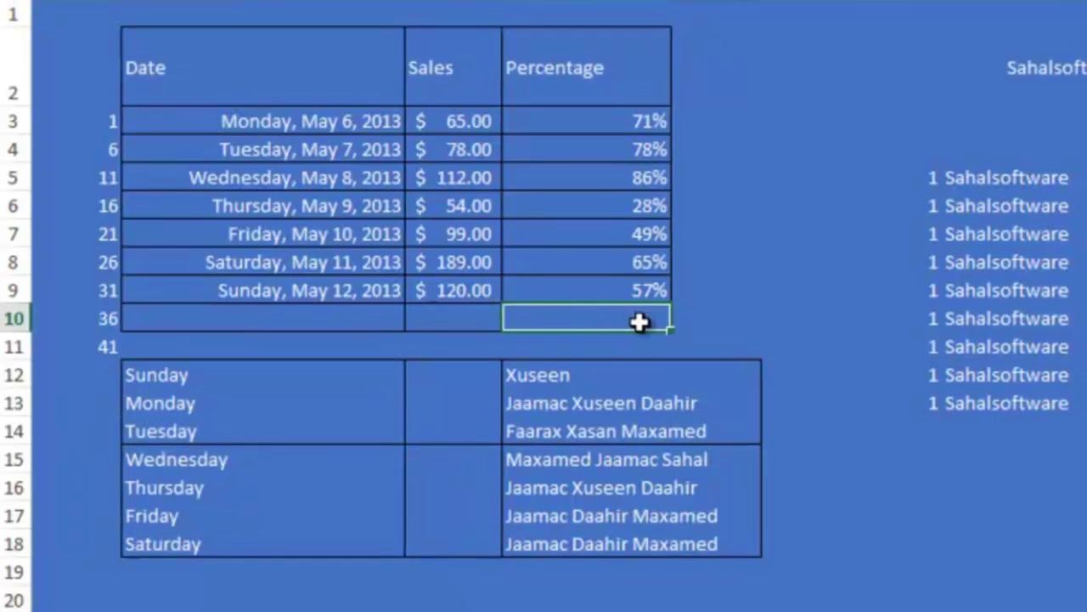
type("=s")
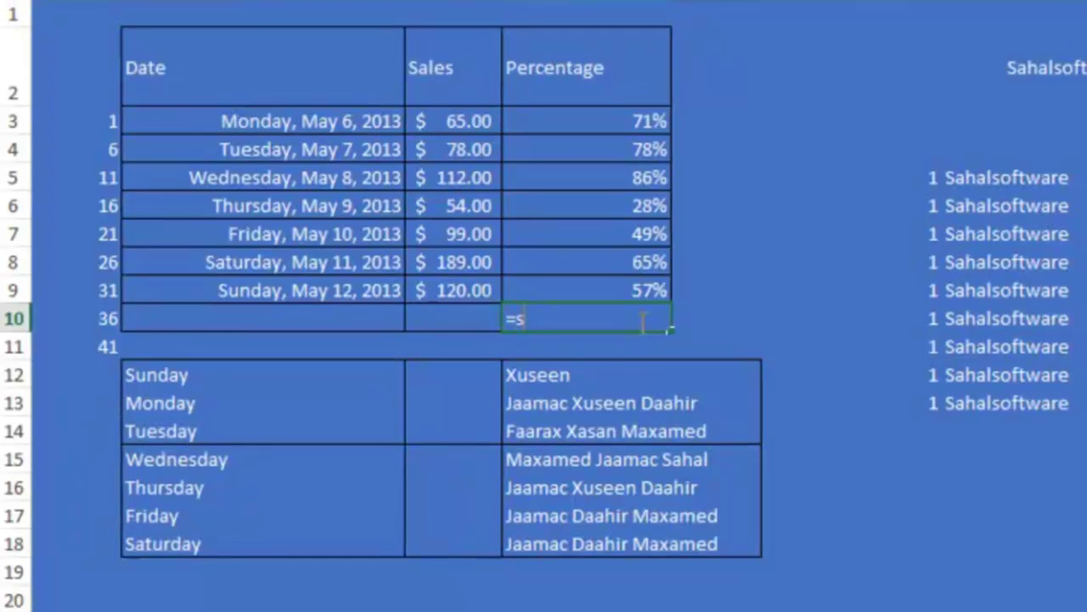
type("um")
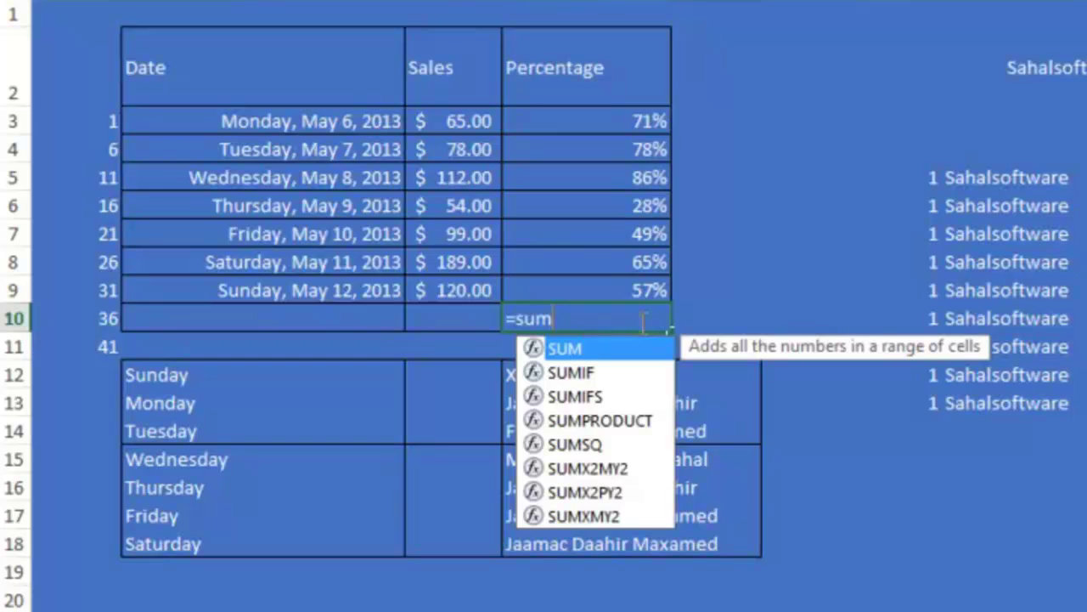
type("(")
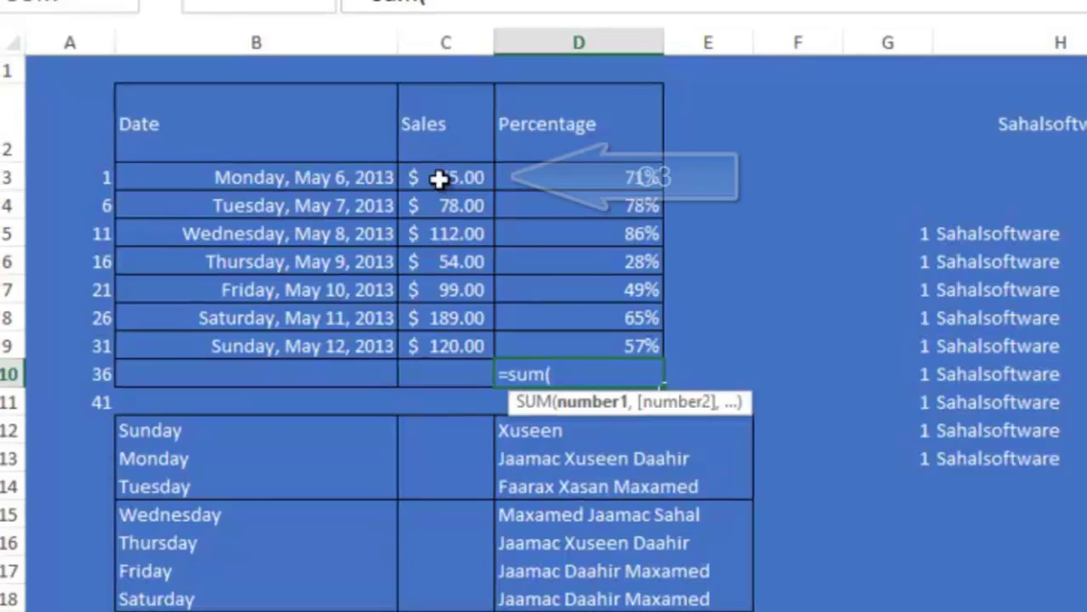
type("c3:")
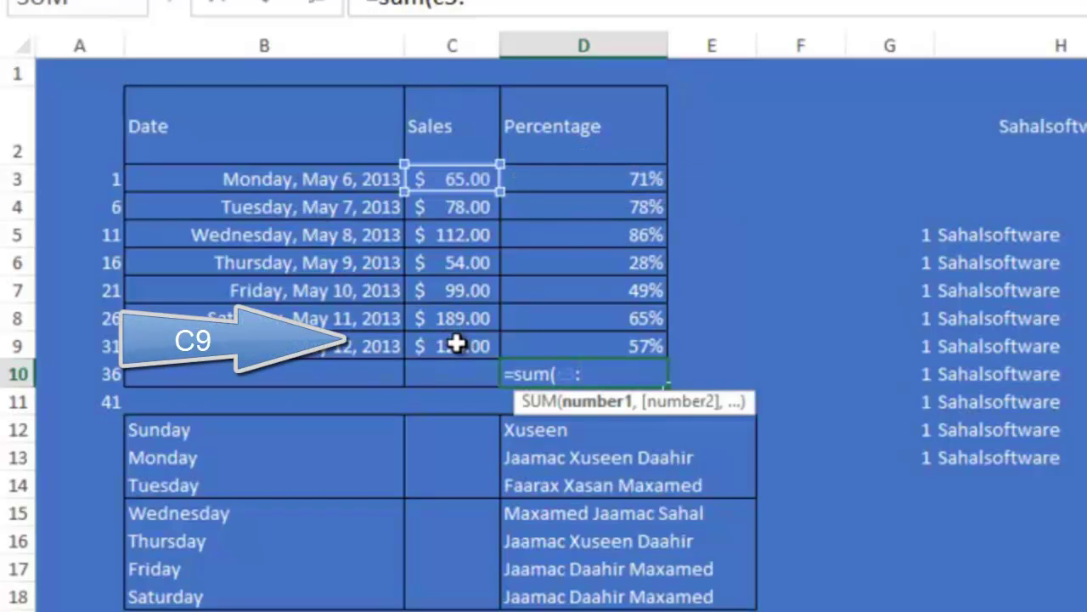
type("c9")
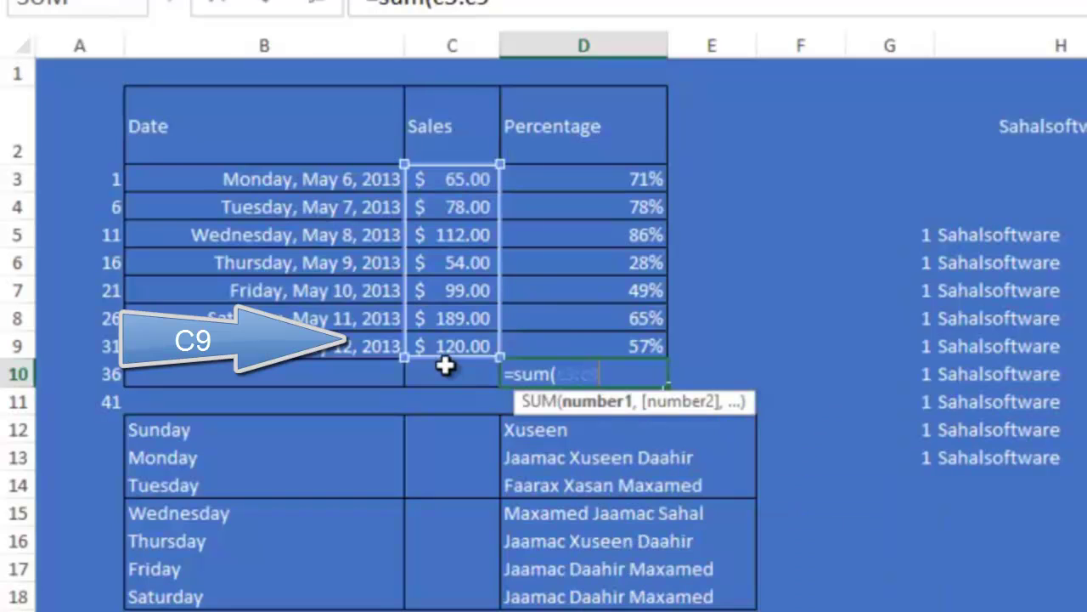
type(")")
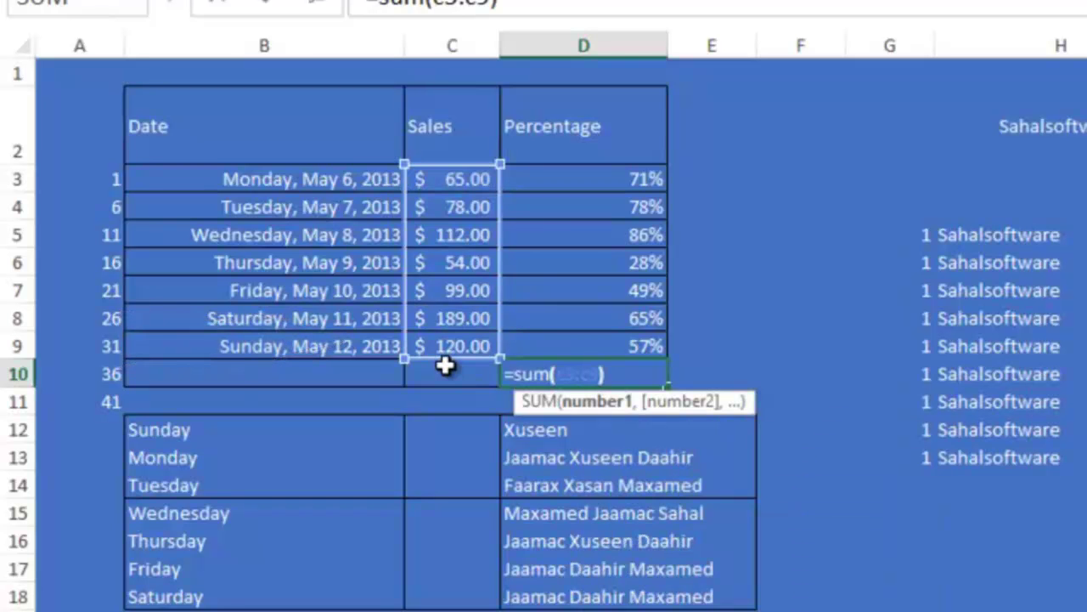
key("Return")
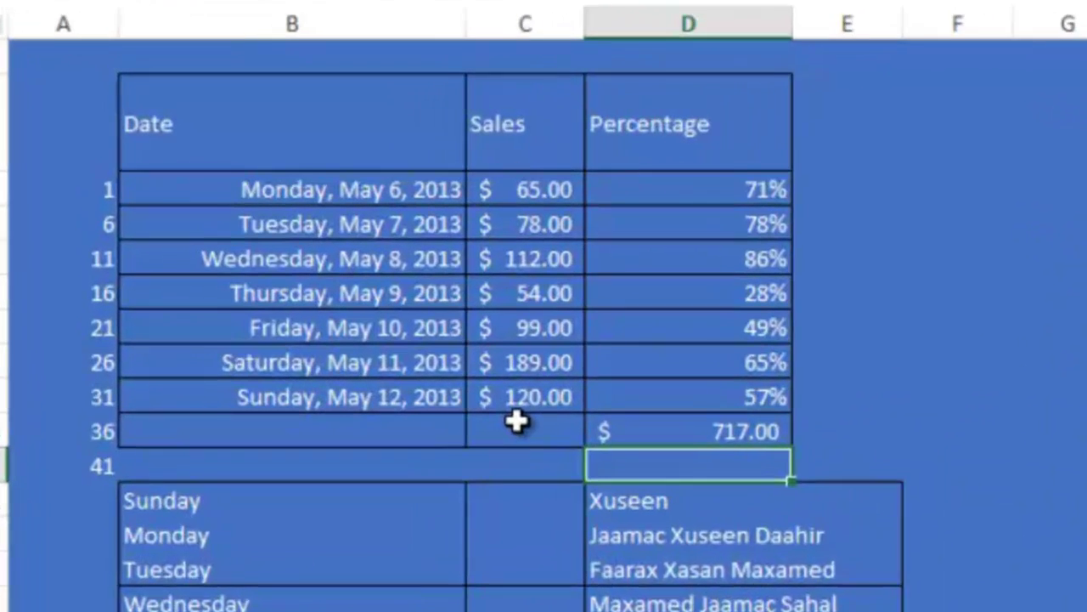
left_click(756, 458)
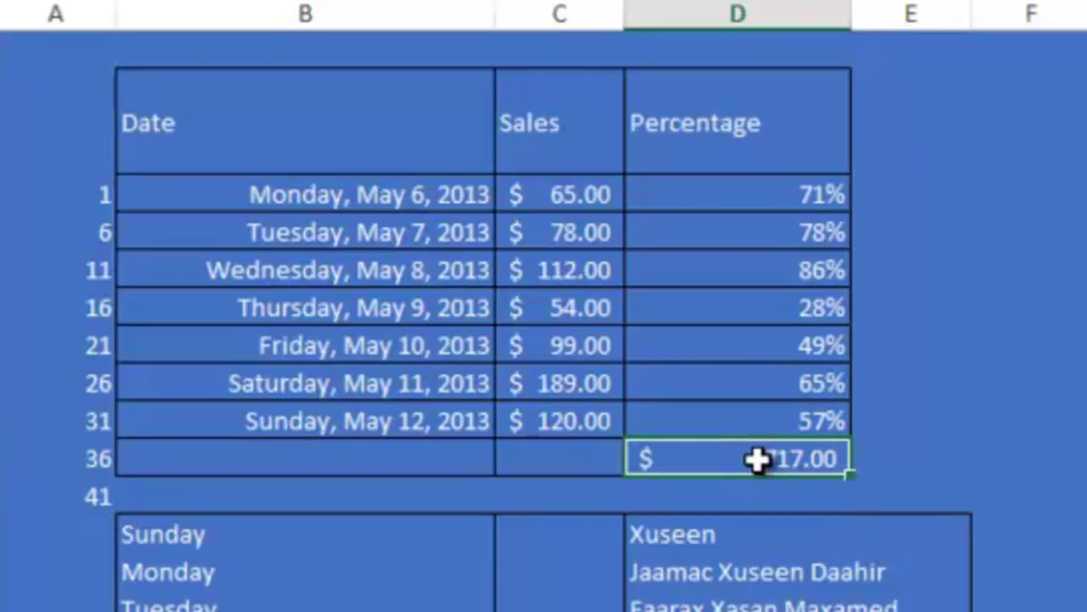
Step: Replace the $717.00 total below the Sales values with =SUM(C3:C9) and check the result
key("Delete")
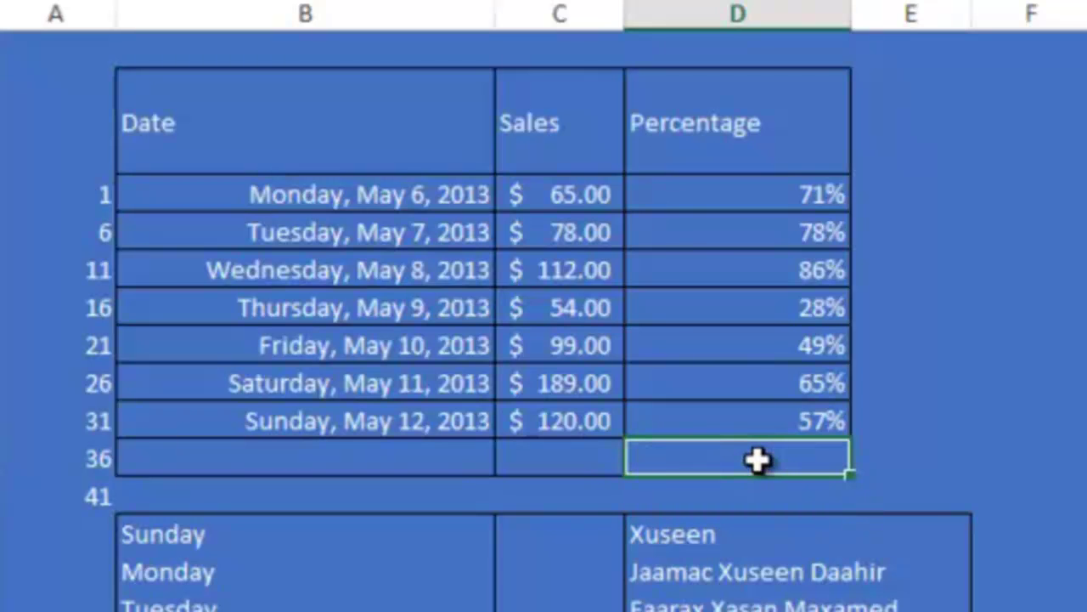
left_click(560, 458)
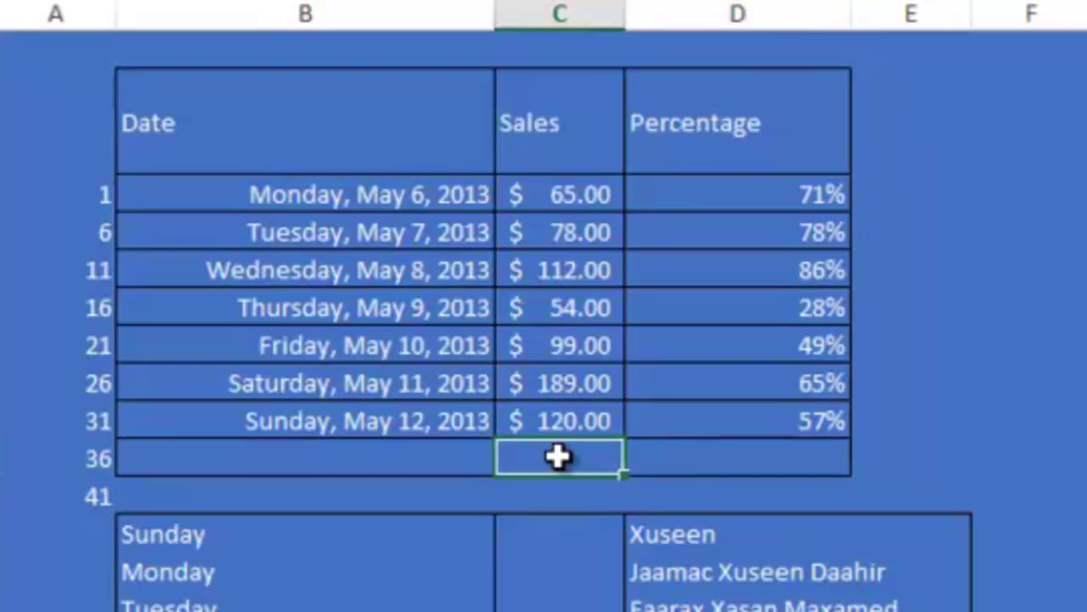
type("=sum")
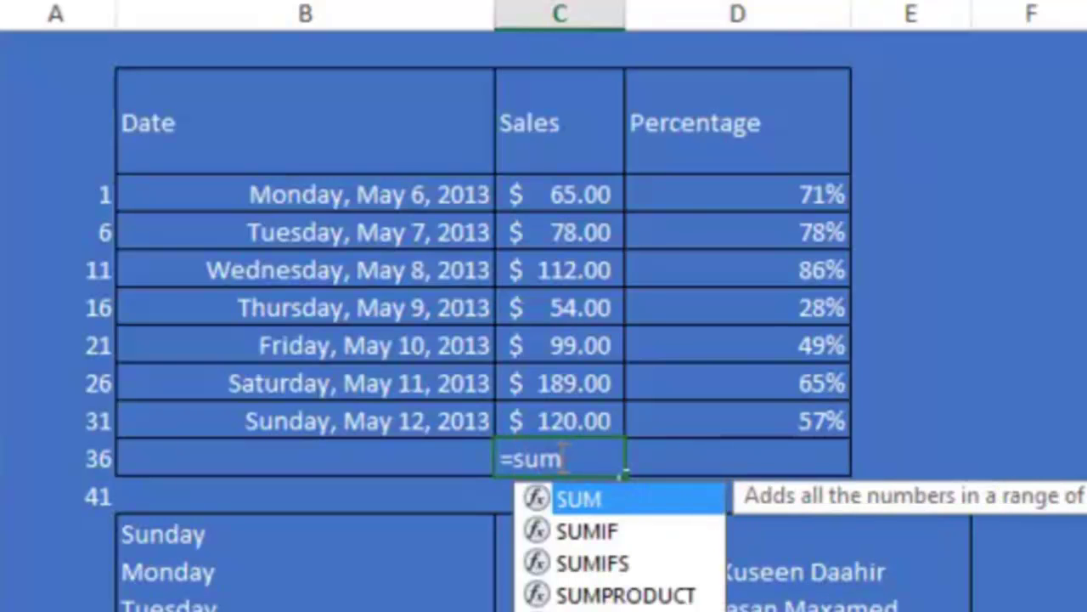
type("(")
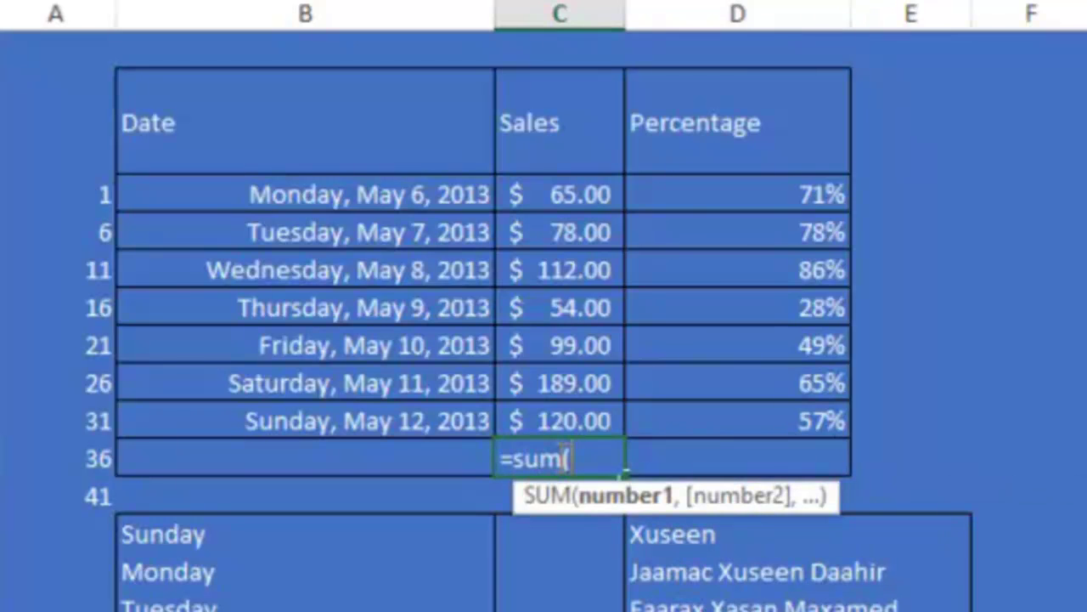
type("c3")
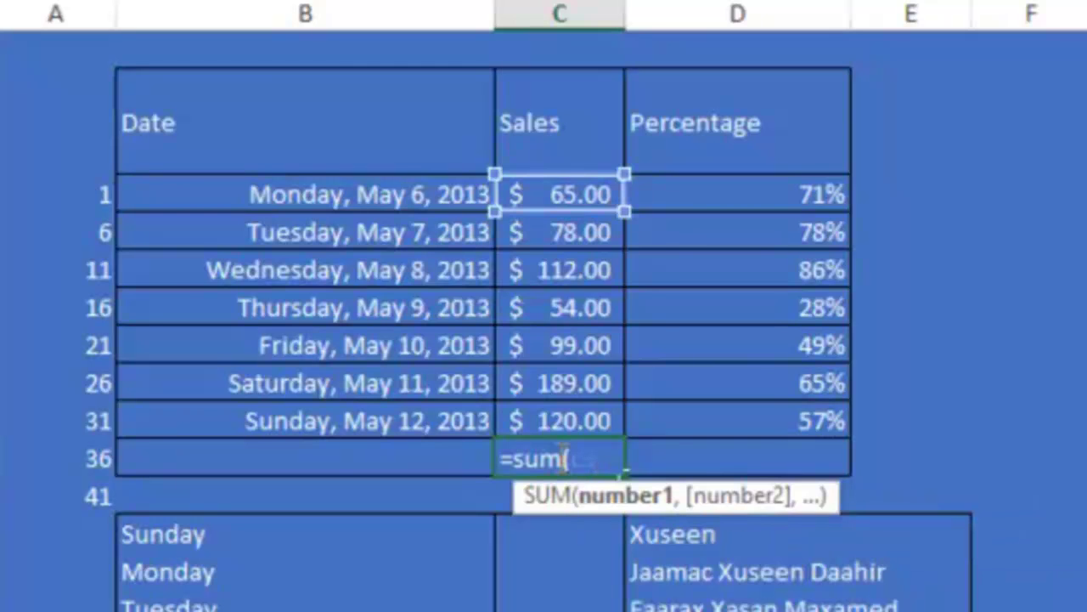
type(":c")
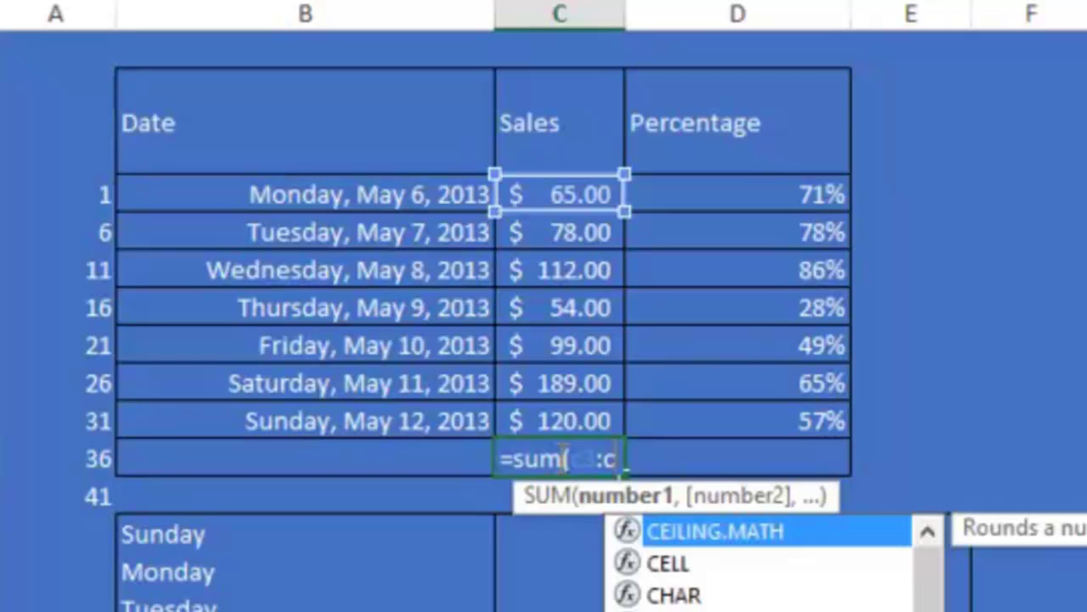
type("9")
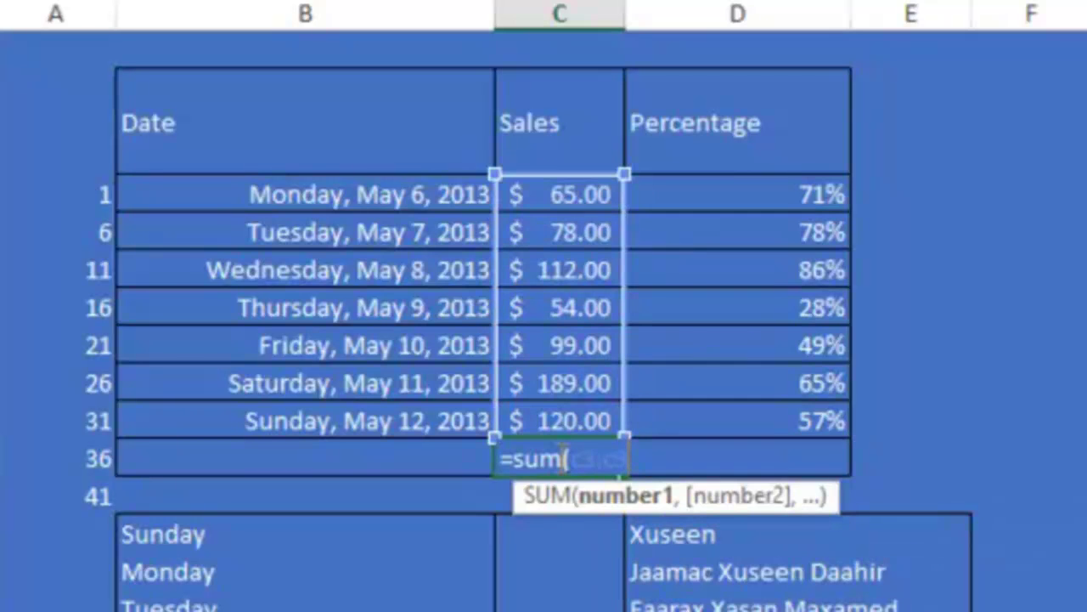
type(")")
key("Return")
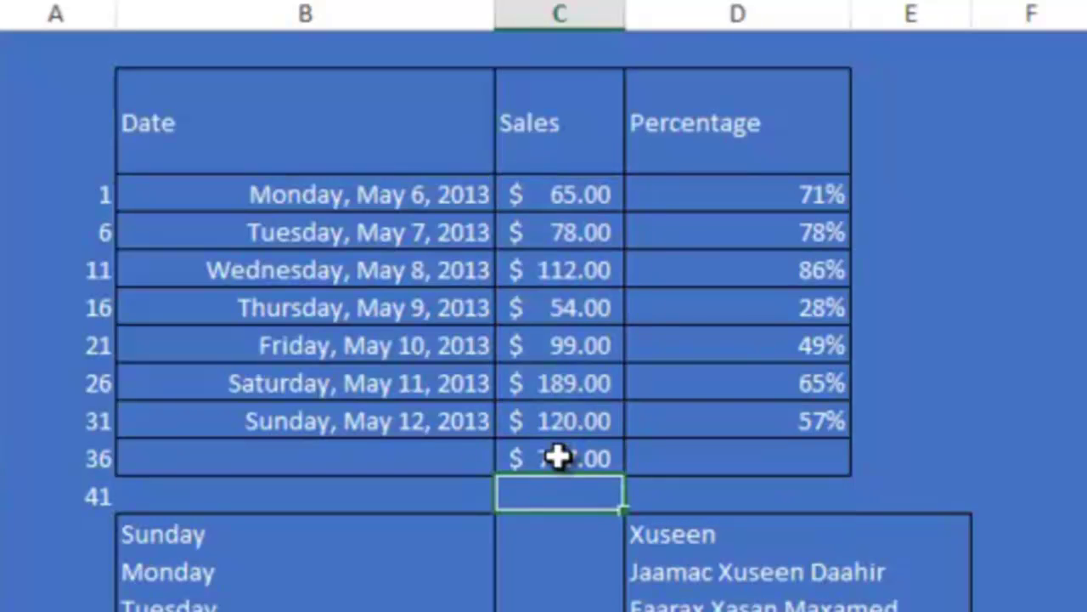
left_click(561, 454)
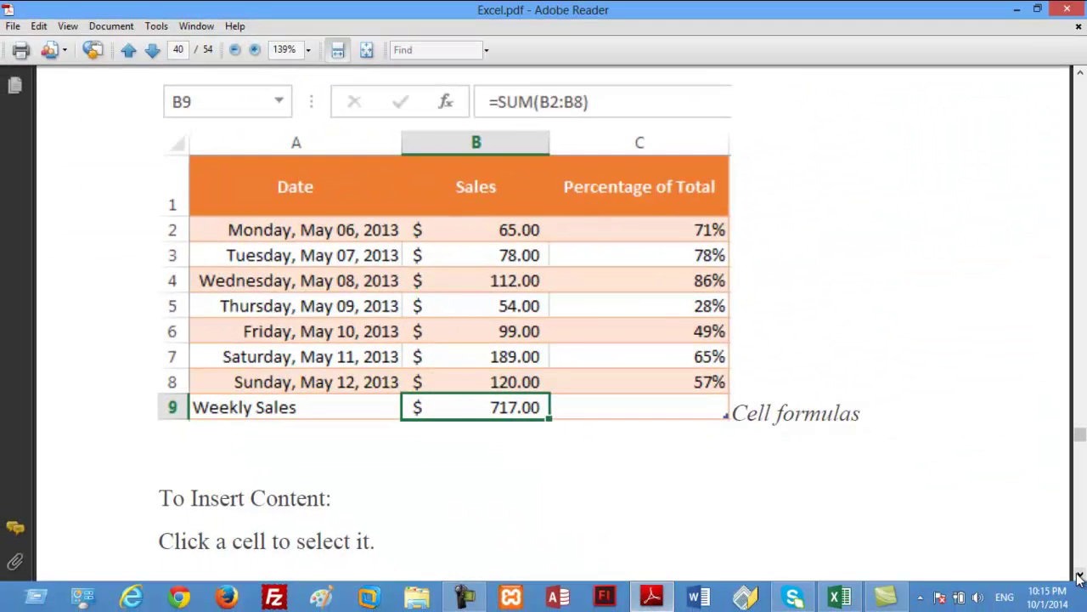
Step: Read down through the Selecting cell A1 example and the inserting content paragraph
left_click(1079, 575)
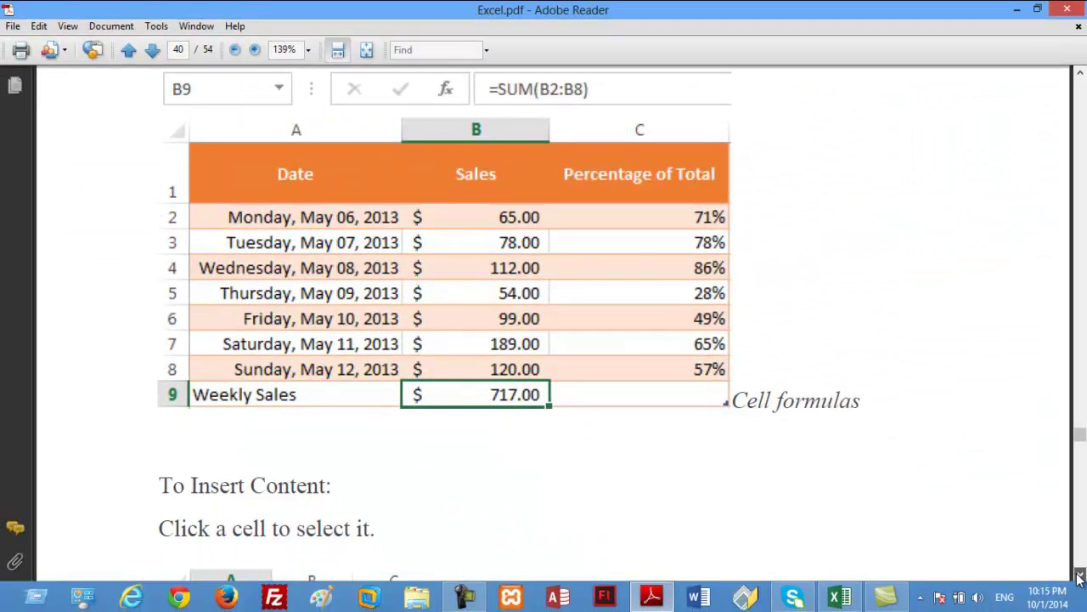
left_click(1080, 575)
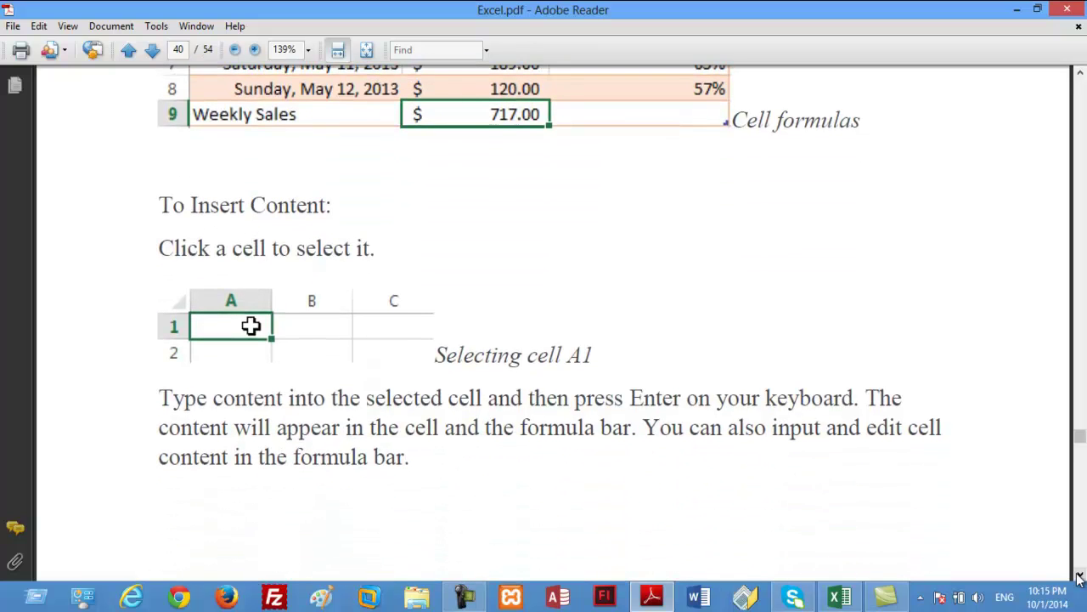
left_click(1080, 576)
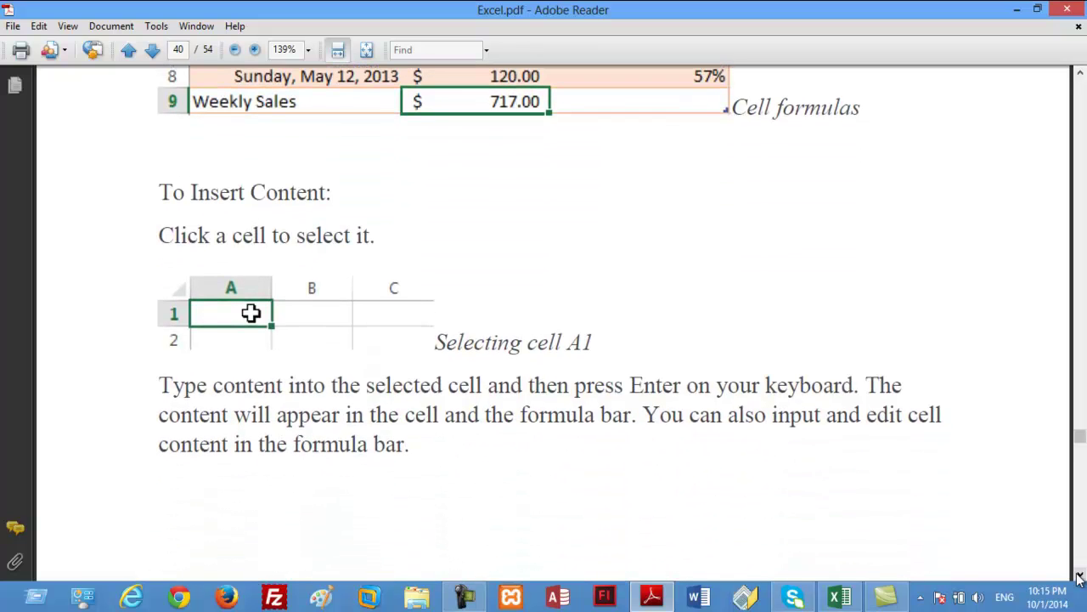
left_click(1080, 576)
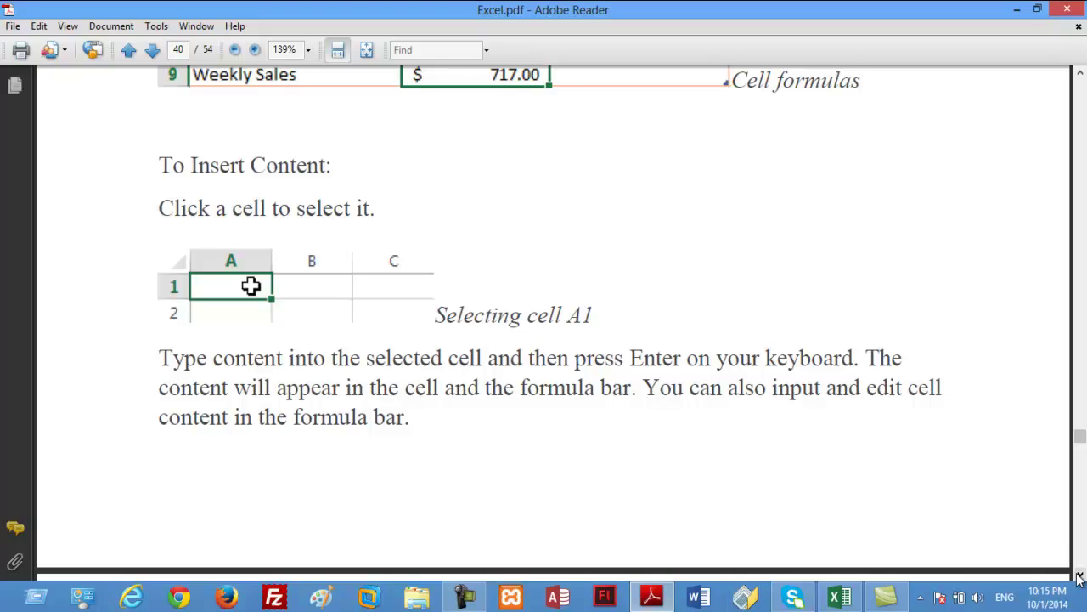
left_click_drag(1079, 578, 1080, 578)
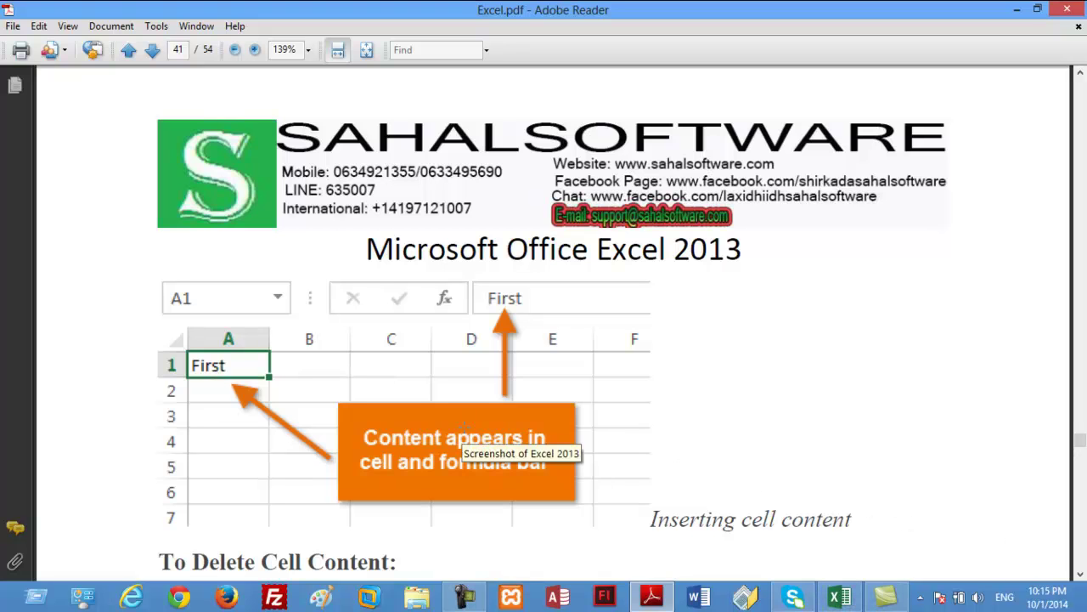
Step: Bring up the To Delete Cell Content example, highlight 'Backspace', and return to Excel
left_click(1081, 575)
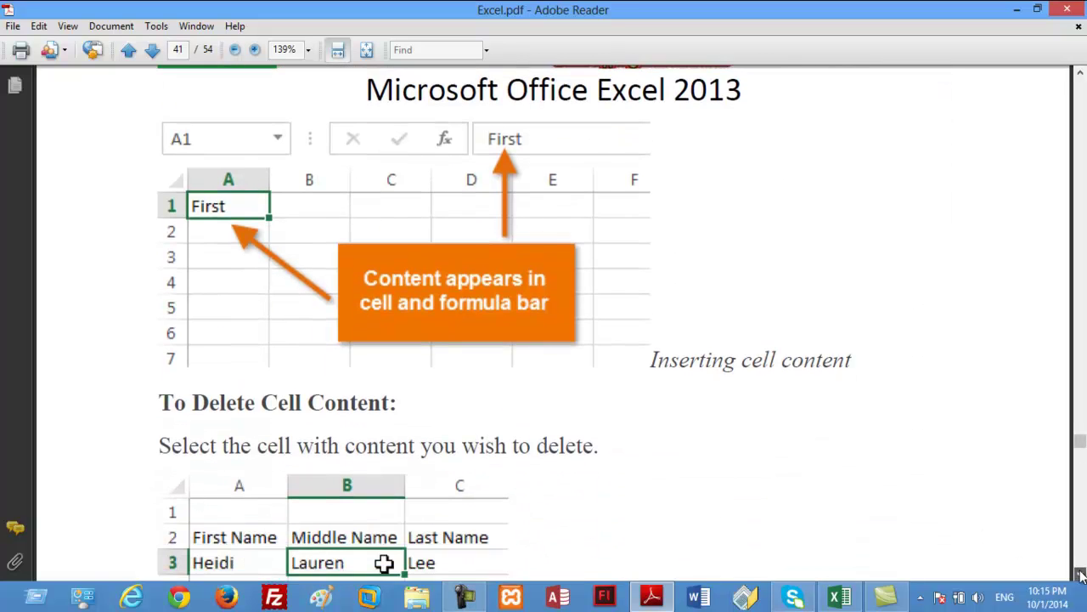
left_click(1081, 576)
left_click(1082, 575)
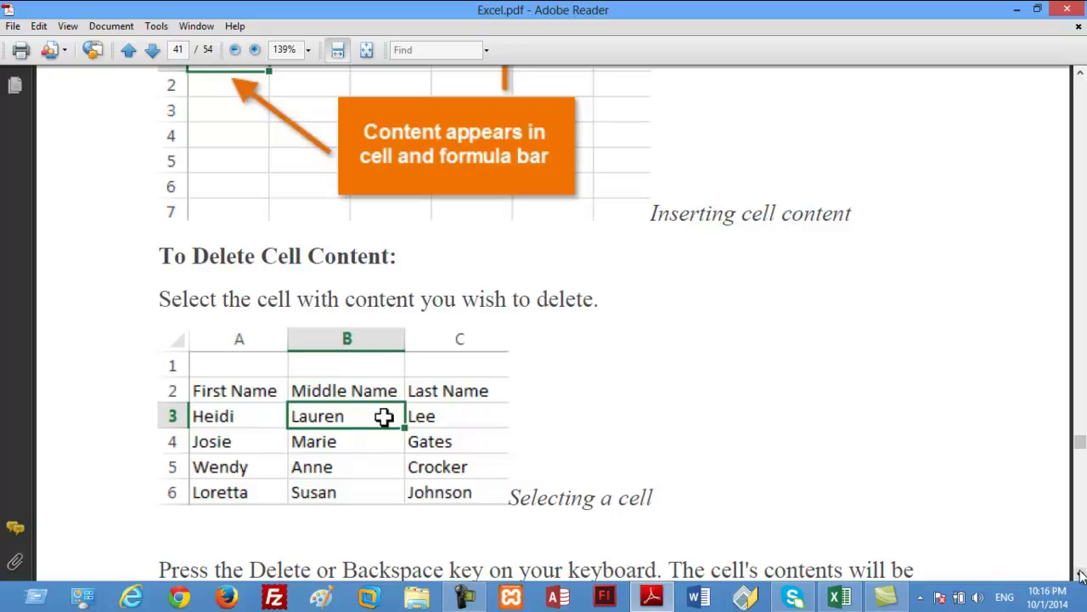
left_click(1081, 575)
left_click(1081, 575)
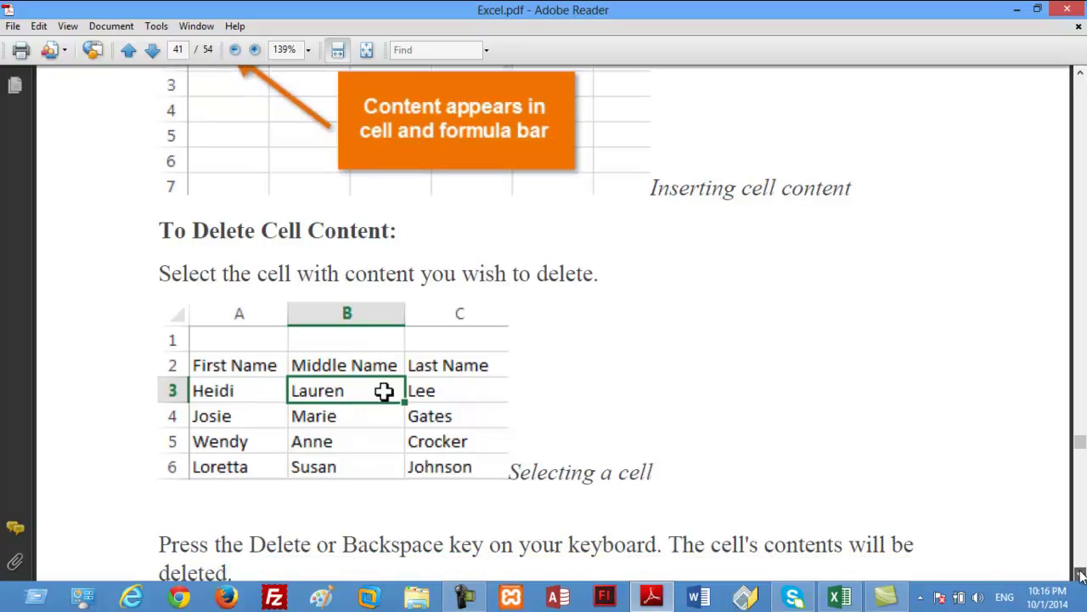
left_click(1082, 575)
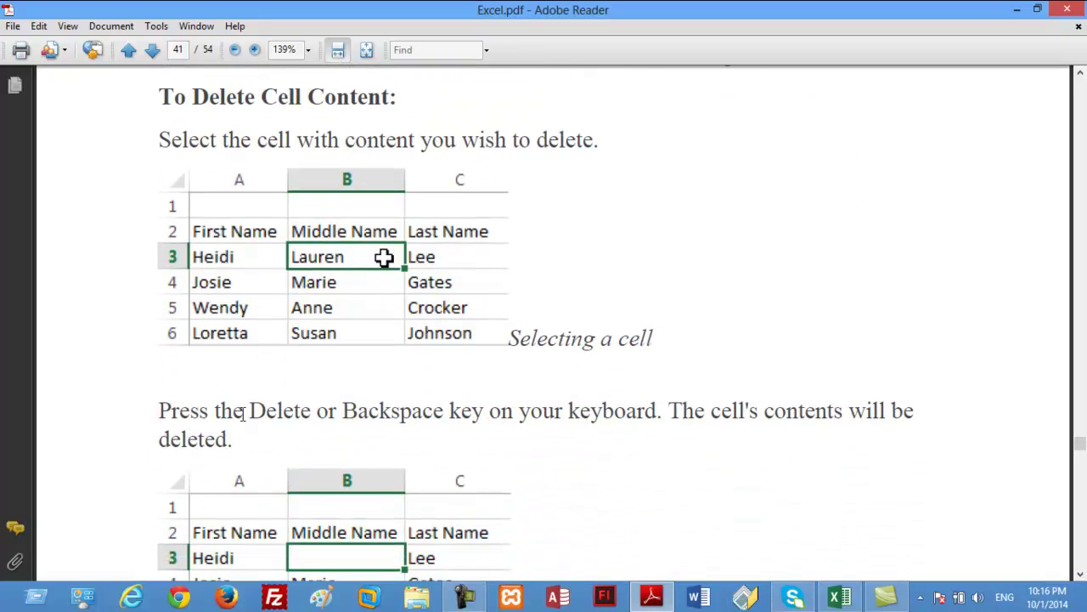
left_click_drag(250, 410, 445, 412)
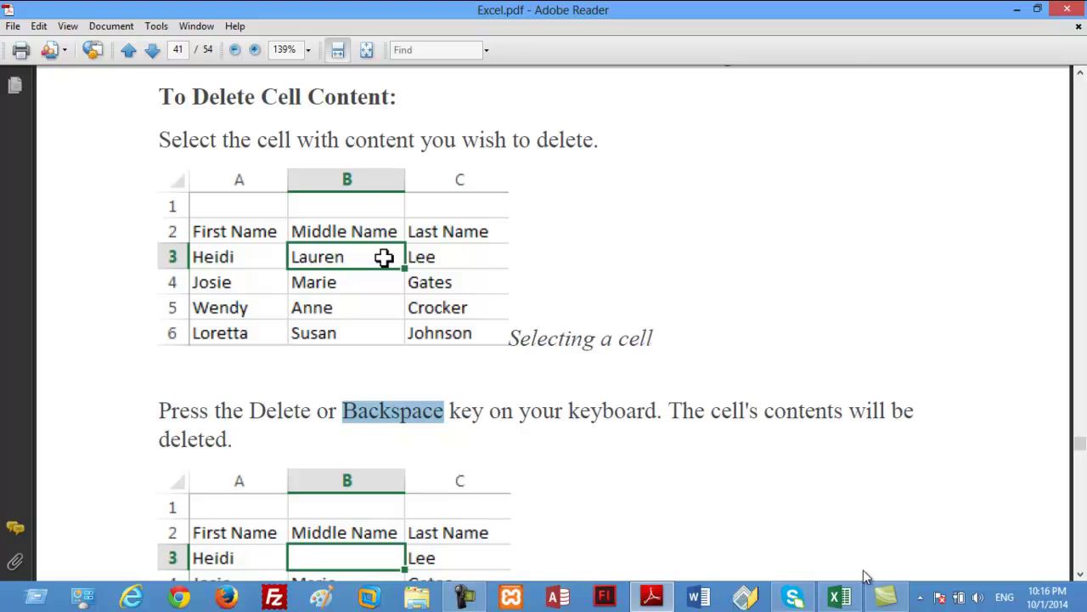
left_click(838, 597)
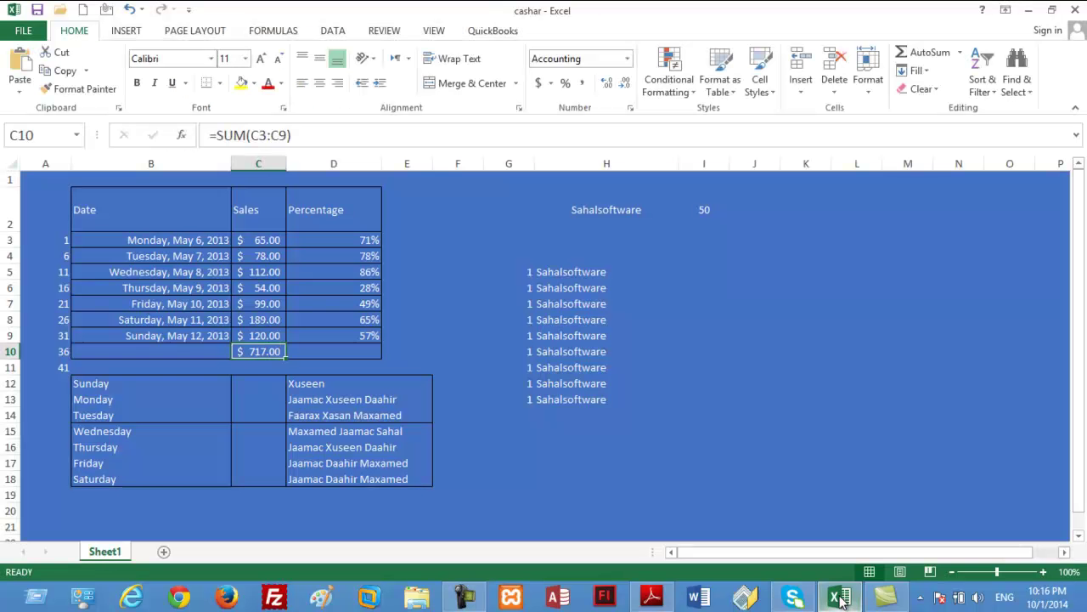
Step: Clear the Saturday, May 11, 2013 date cell with Delete
left_click(162, 315)
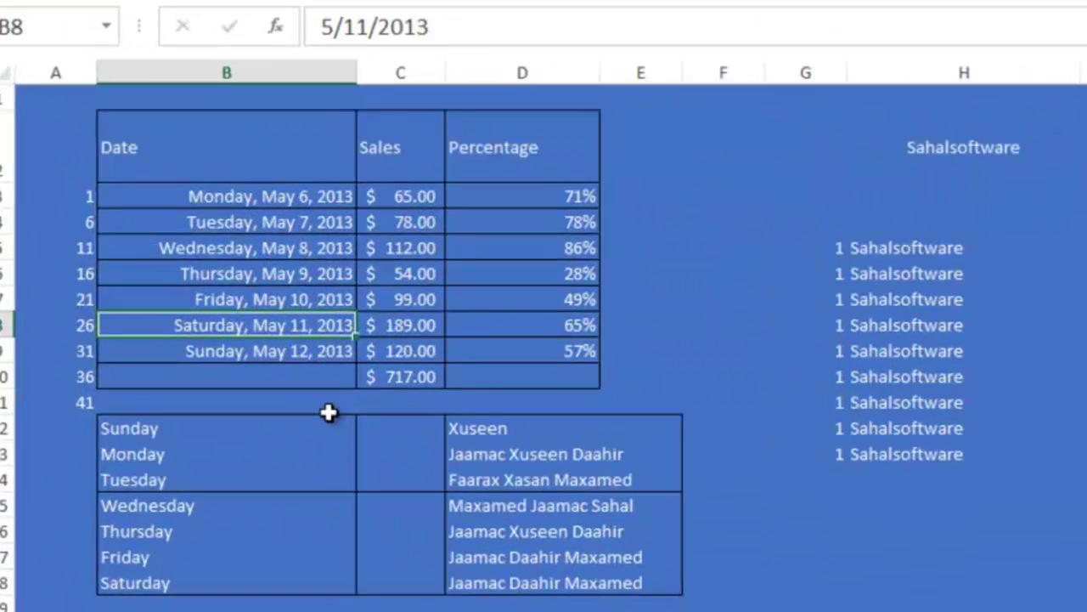
key("Delete")
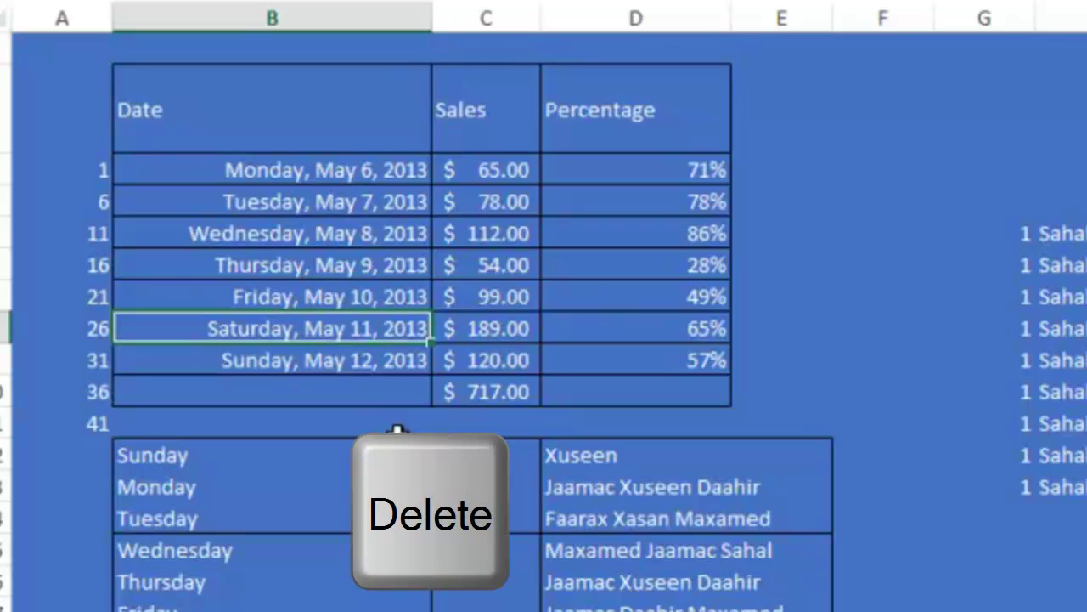
key("Delete")
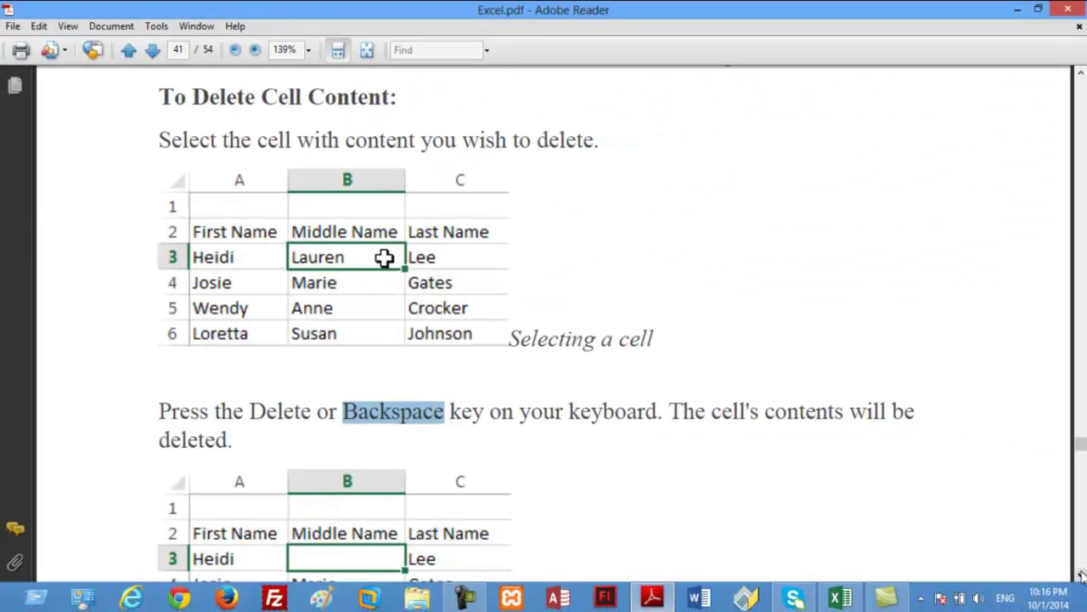
Step: Scroll to page 42's delete cells example, highlight 'Home tab', and return to Excel
left_click(1082, 575)
left_click(1082, 575)
left_click(1081, 575)
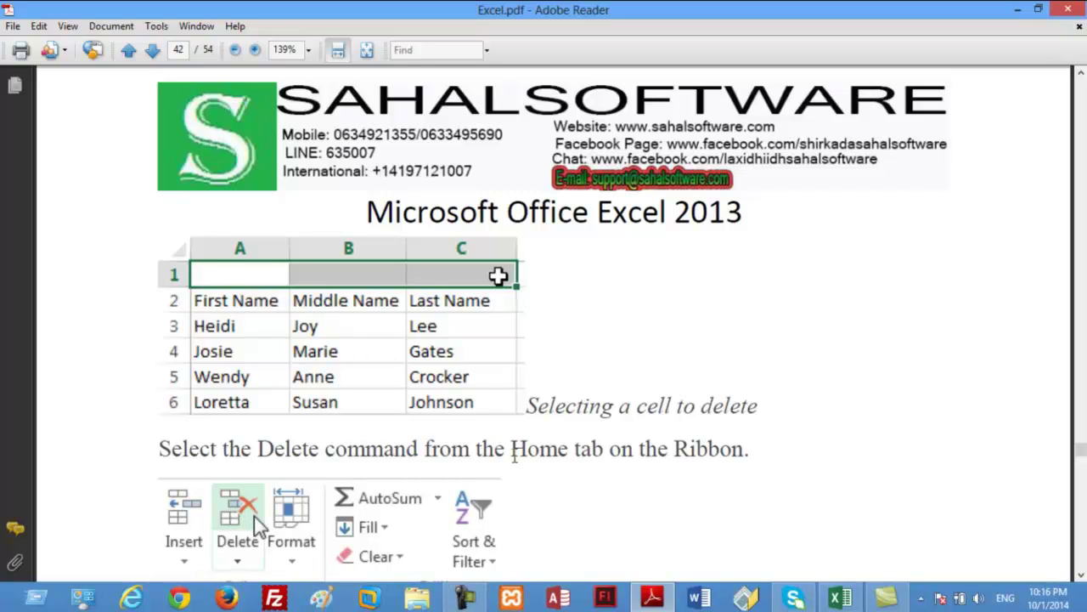
left_click_drag(511, 448, 604, 449)
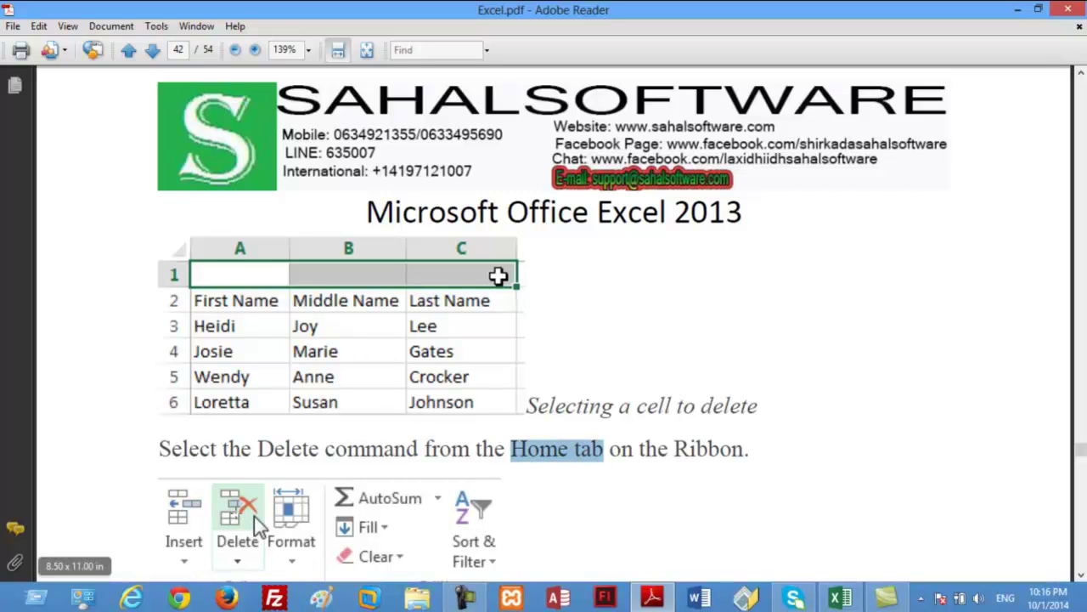
left_click(840, 598)
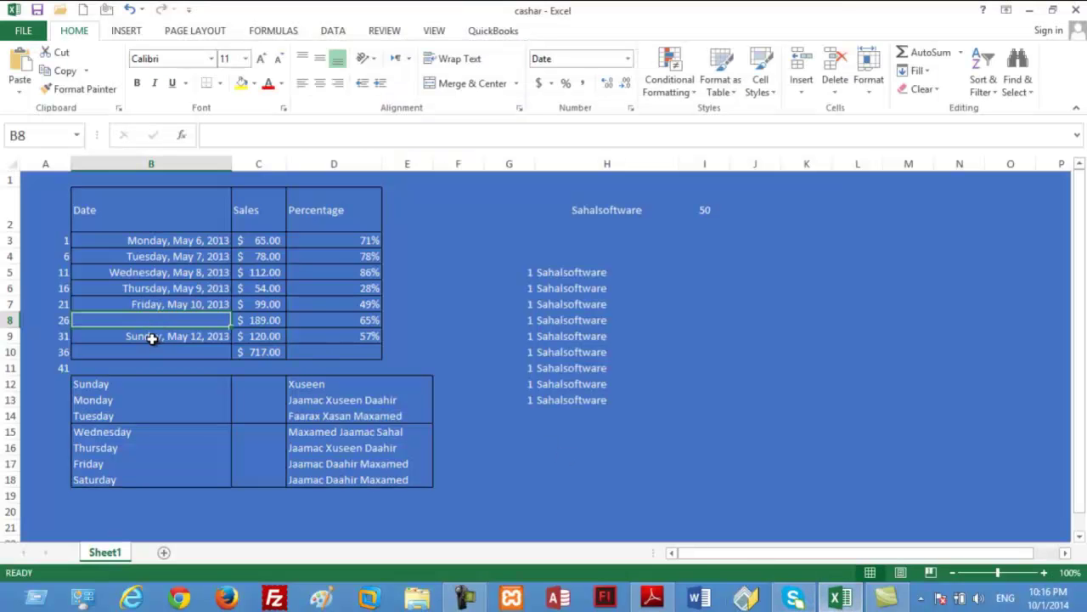
Step: Delete the emptied date cell B8 with cells shifted up, then return to the PDF
left_click(180, 304)
left_click(429, 287)
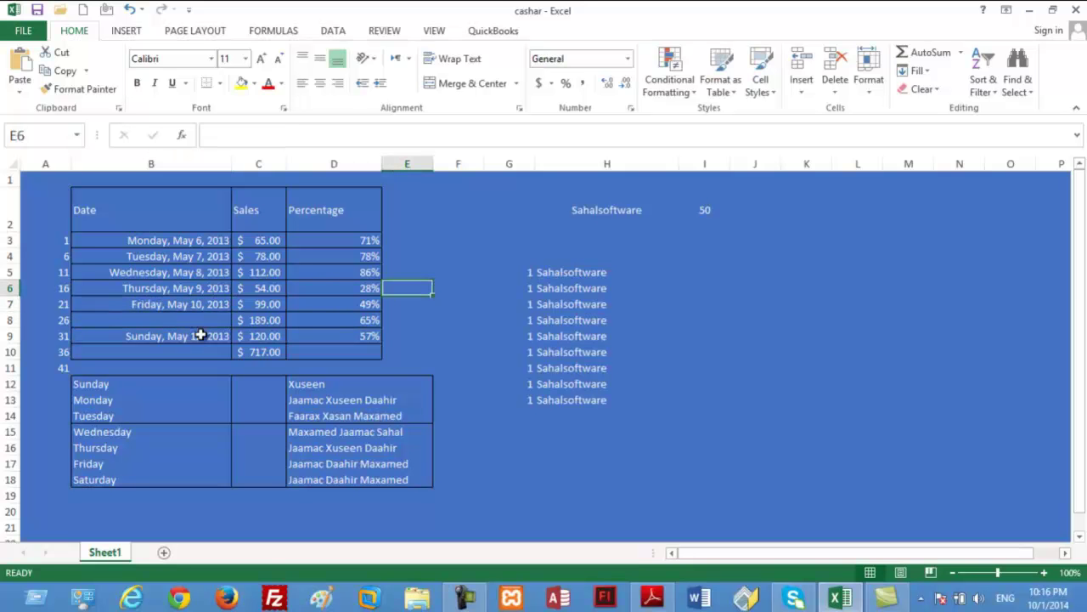
left_click(177, 317)
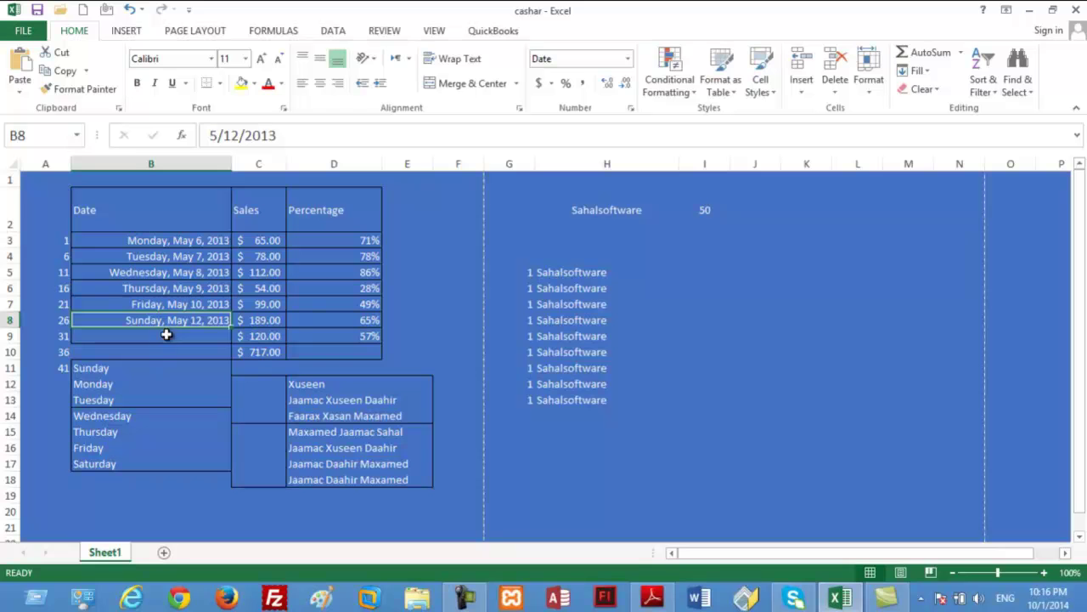
left_click(653, 597)
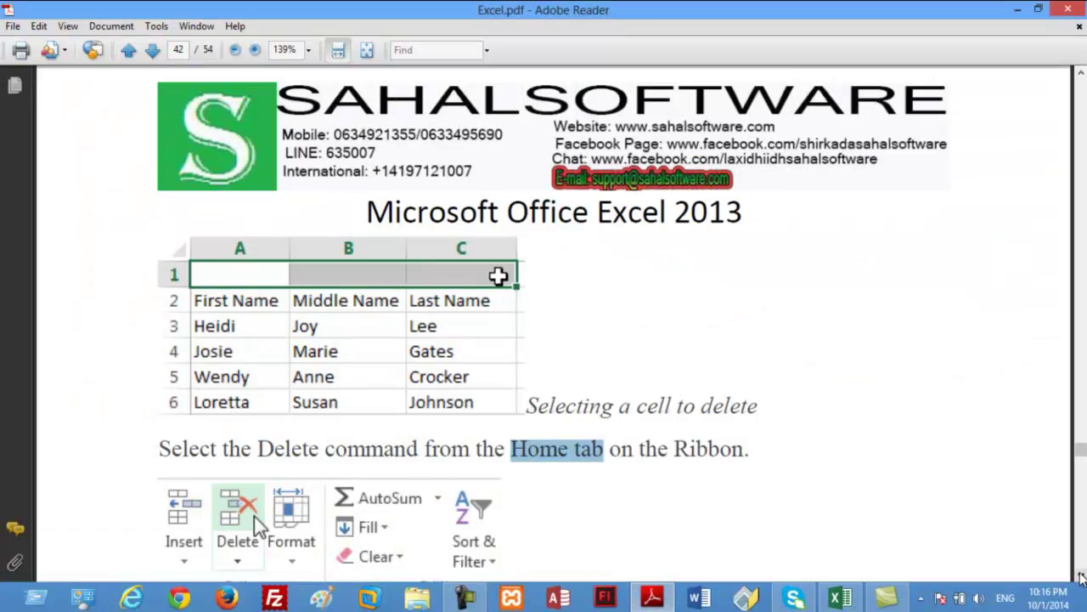
Step: Scroll past the shifted-cells example to the opening of Lesson 17: Simple Formulas
left_click(1081, 576)
left_click_drag(1081, 576, 1082, 577)
left_click(1081, 576)
left_click(1082, 576)
left_click(1082, 577)
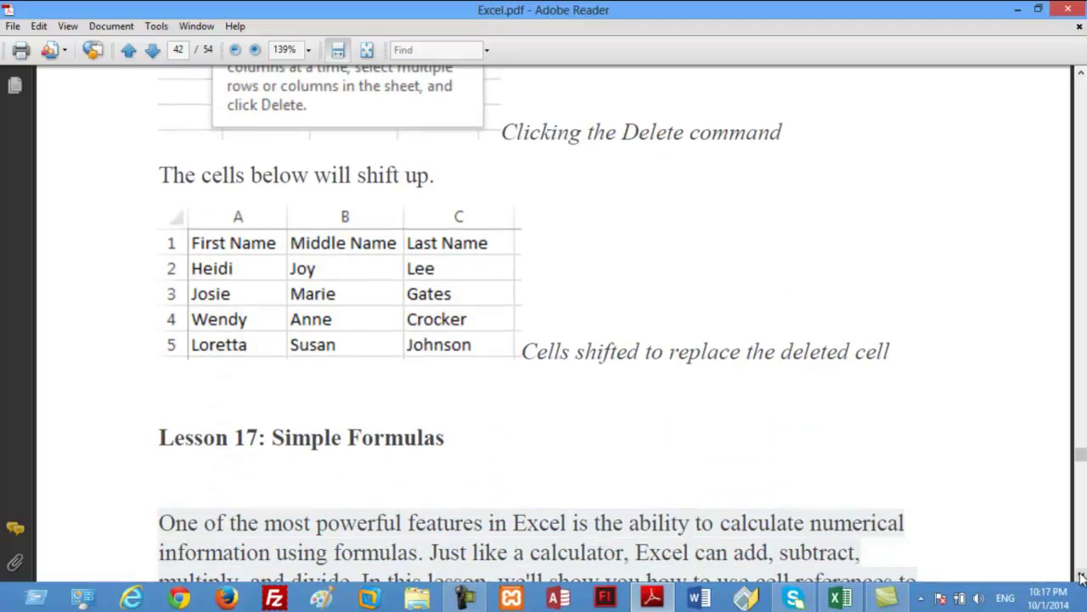